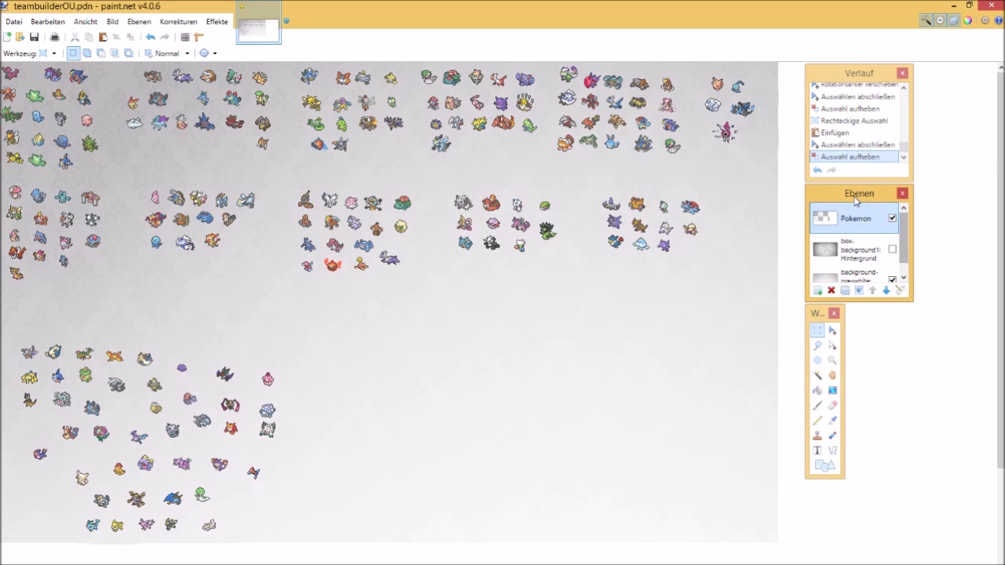
Go through the layers by selecting box-background1, background-greywhite and finally Pokemon as the active layer.
{"action": "left_click_drag", "start_coordinate": [859, 200], "coordinate": [858, 199]}
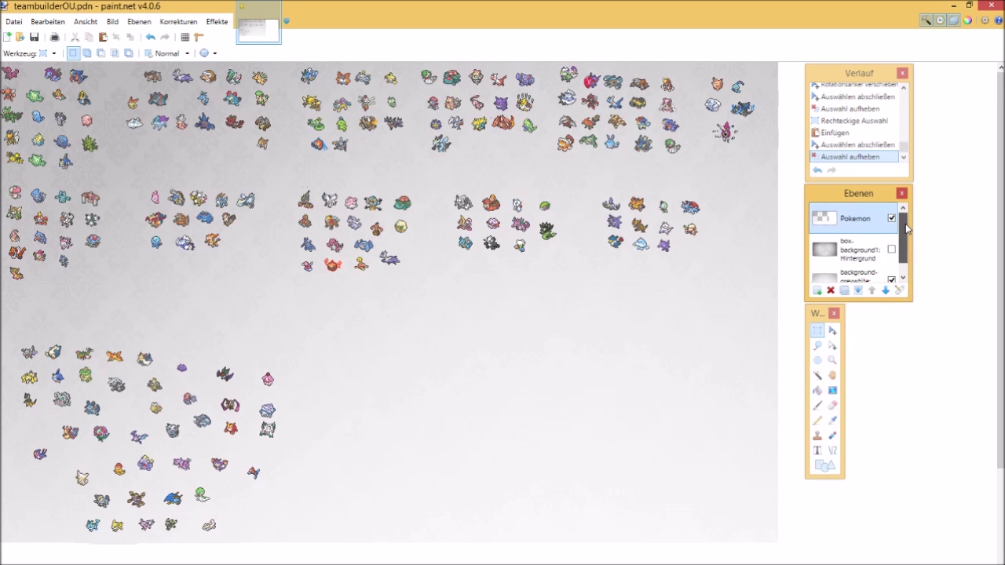
{"action": "left_click", "coordinate": [856, 250]}
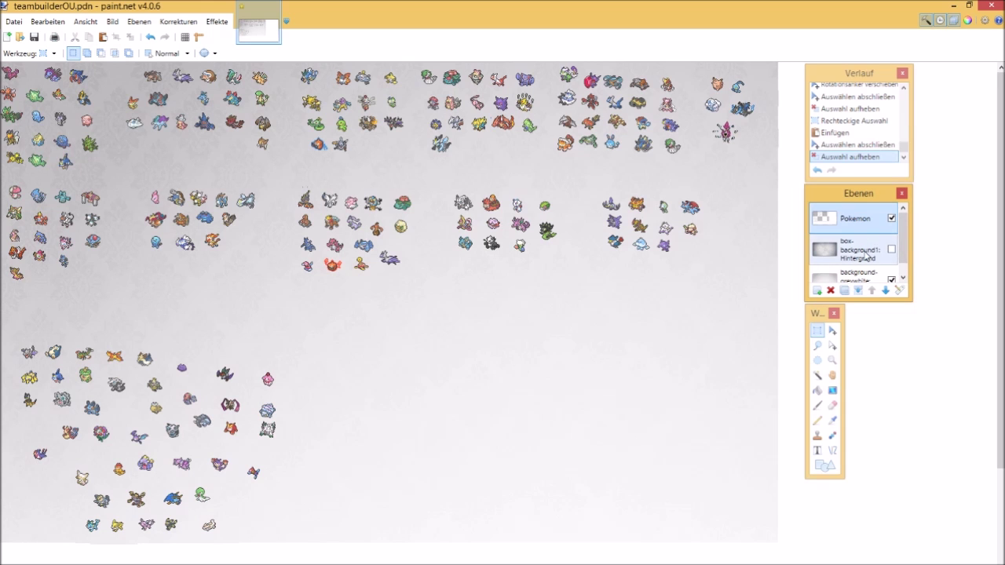
{"action": "scroll", "coordinate": [855, 250], "scroll_direction": "down", "scroll_amount": 1}
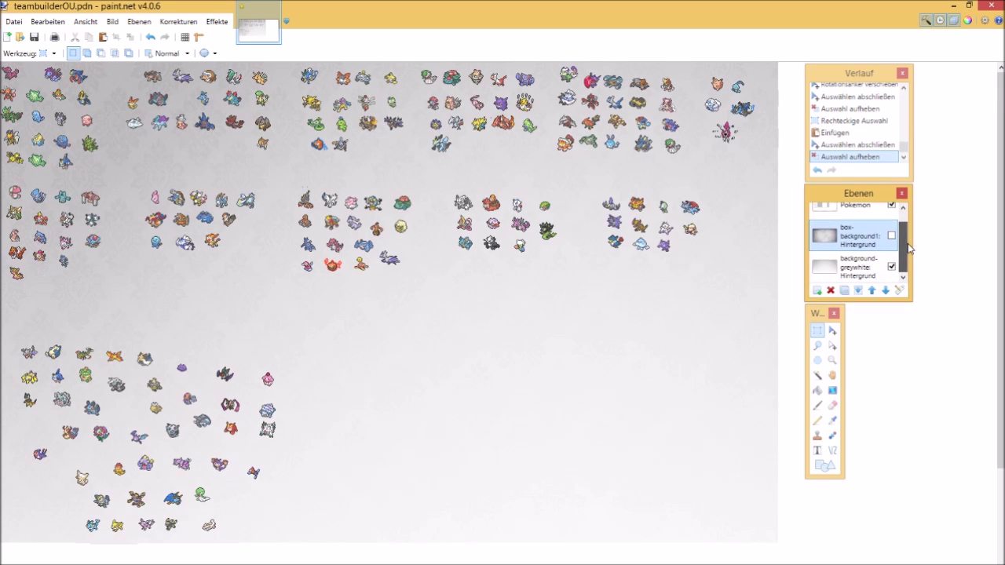
{"action": "left_click", "coordinate": [863, 267]}
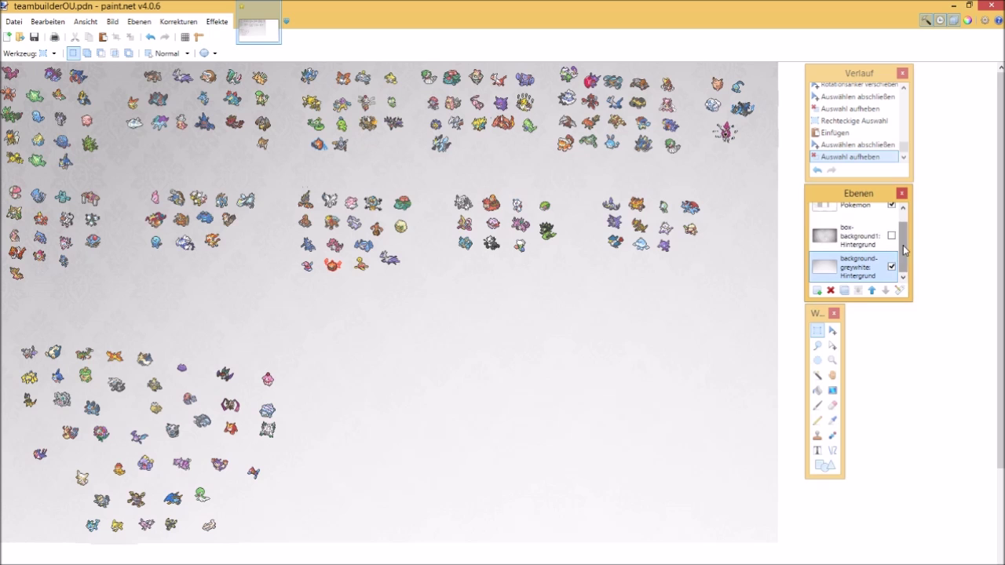
{"action": "scroll", "coordinate": [862, 236], "scroll_direction": "up", "scroll_amount": 1}
{"action": "left_click", "coordinate": [858, 220]}
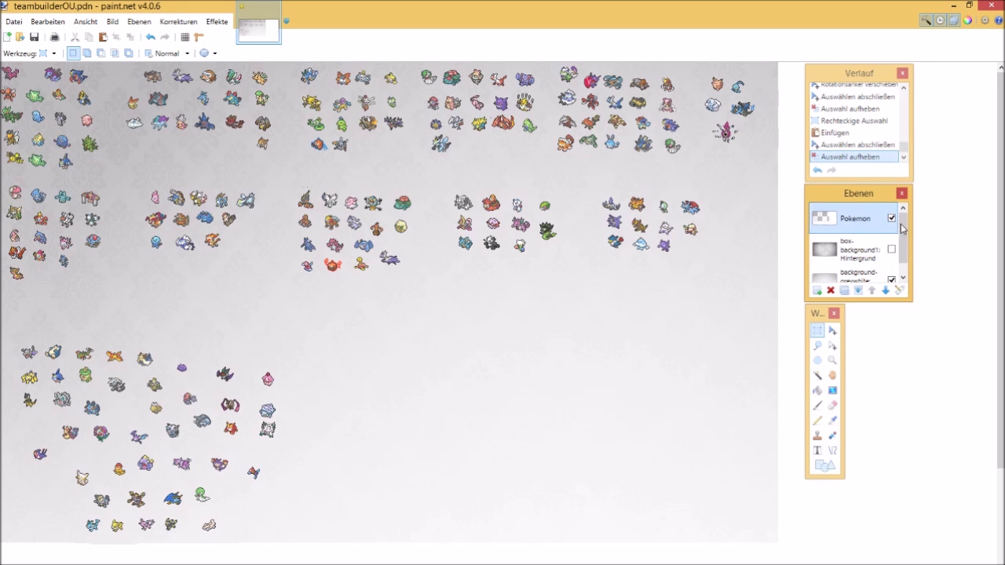
Show the box-background1 layer in place of background-greywhite, and switch back to the background-greywhite backdrop.
{"action": "left_click_drag", "start_coordinate": [904, 225], "coordinate": [905, 237]}
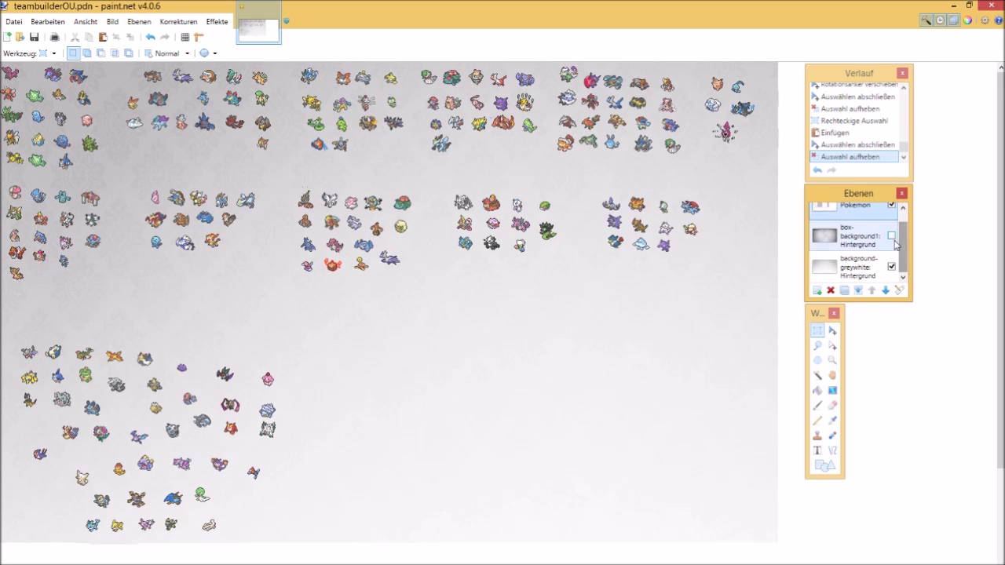
{"action": "left_click", "coordinate": [886, 269]}
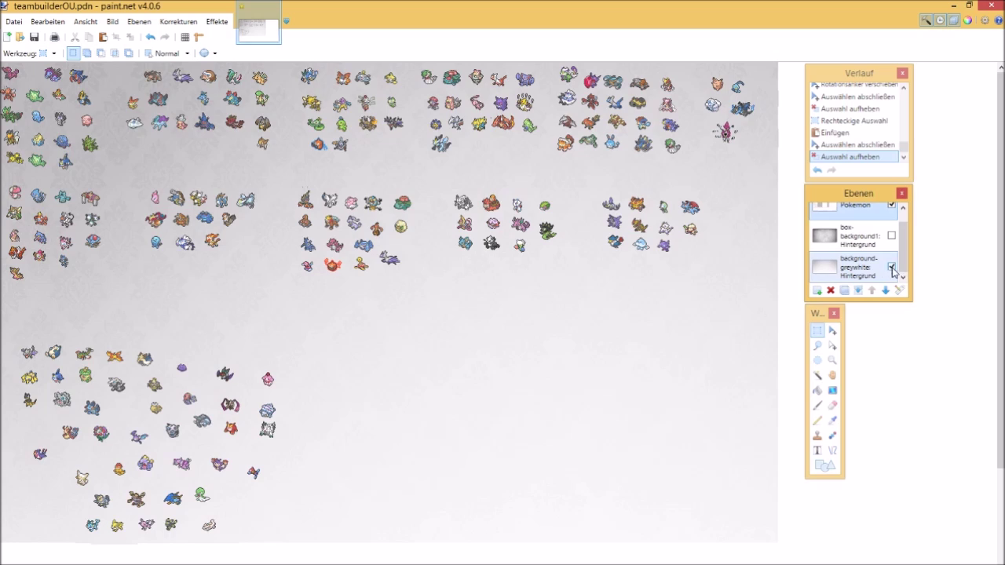
{"action": "left_click", "coordinate": [891, 269]}
{"action": "left_click", "coordinate": [891, 235]}
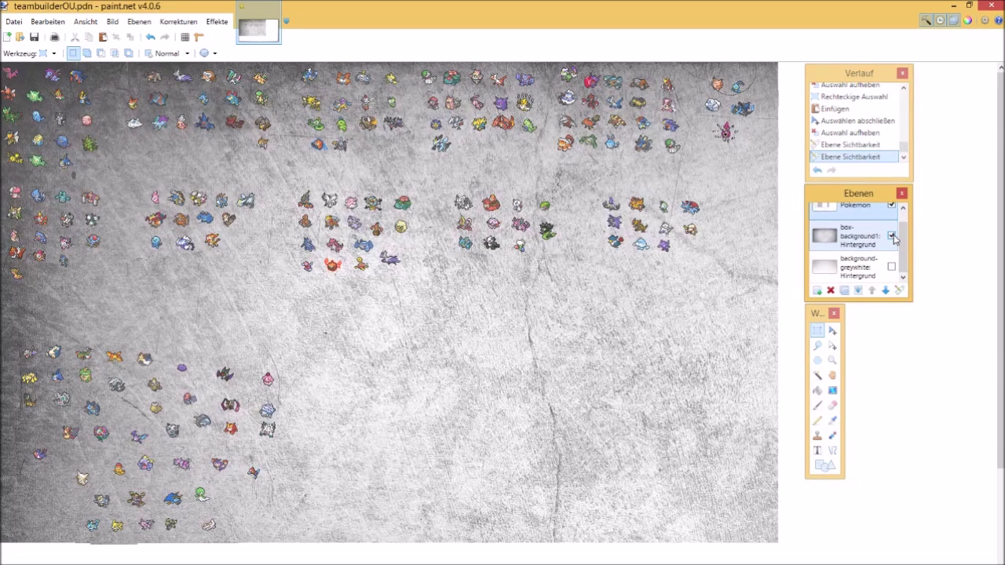
{"action": "left_click", "coordinate": [891, 235]}
{"action": "left_click", "coordinate": [891, 267]}
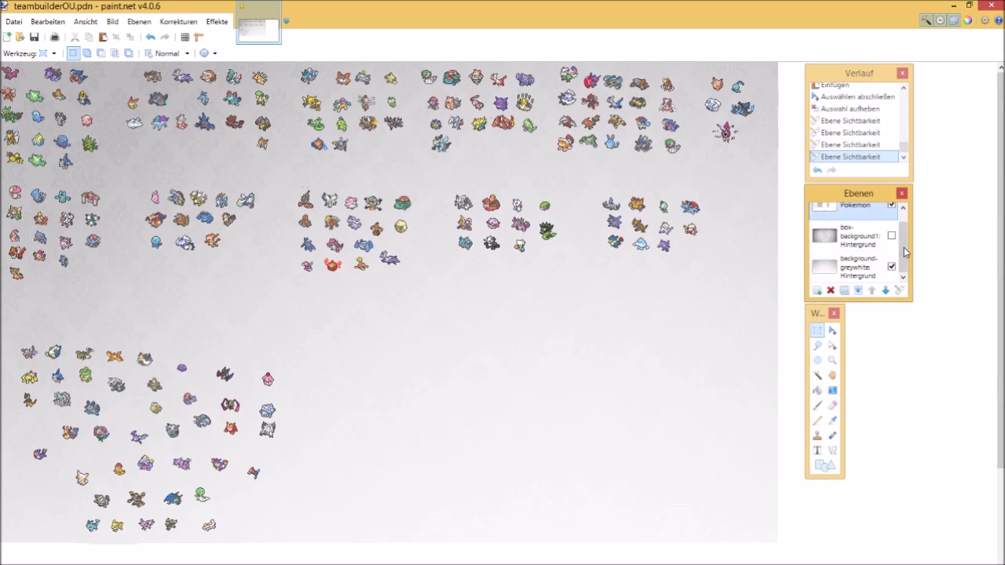
{"action": "scroll", "coordinate": [907, 250], "scroll_direction": "up", "scroll_amount": 1}
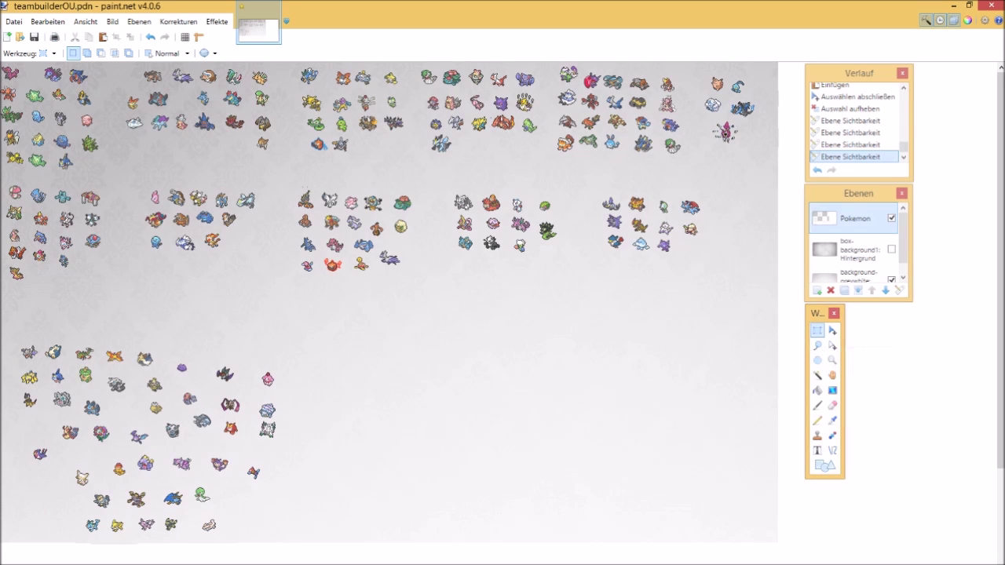
{"action": "left_click_drag", "start_coordinate": [706, 118], "coordinate": [746, 151]}
{"action": "left_click", "coordinate": [708, 117]}
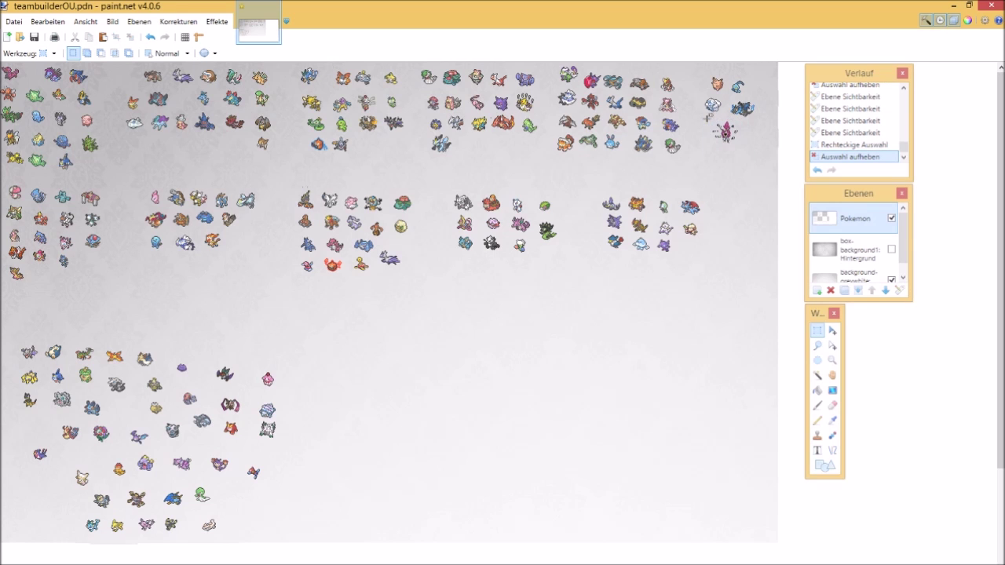
{"action": "left_click", "coordinate": [817, 361]}
{"action": "left_click", "coordinate": [817, 390]}
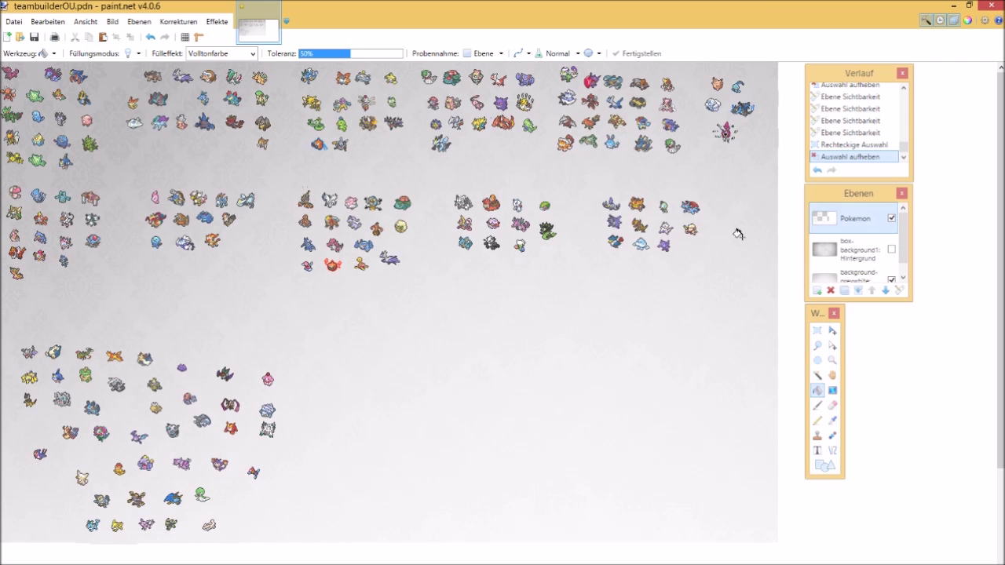
{"action": "key", "text": "s"}
{"action": "mouse_move", "coordinate": [725, 135]}
{"action": "left_mouse_down"}
{"action": "mouse_move", "coordinate": [738, 149]}
{"action": "mouse_move", "coordinate": [709, 114]}
{"action": "mouse_move", "coordinate": [746, 148]}
{"action": "left_mouse_up"}
{"action": "left_click", "coordinate": [746, 147]}
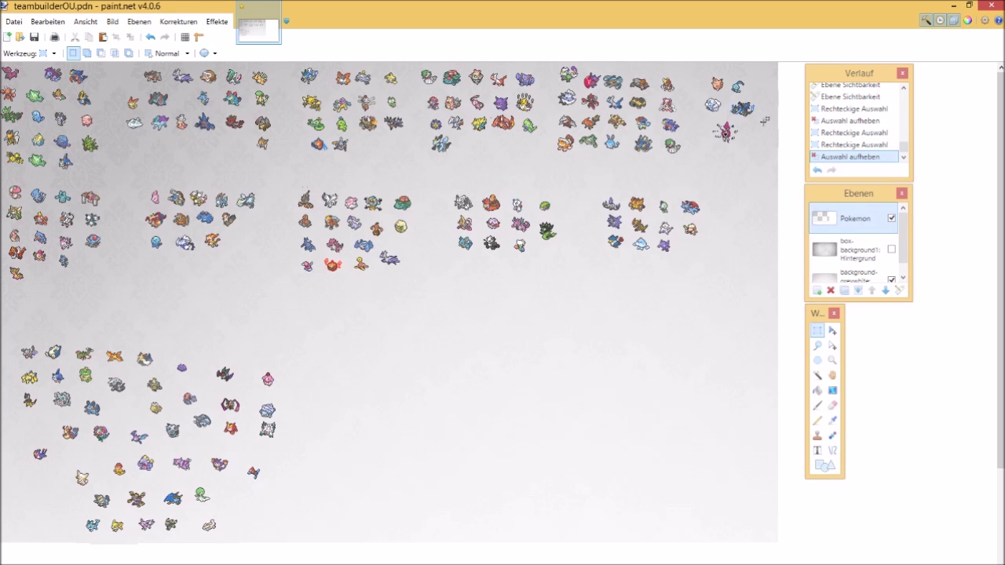
Duplicate the blue-and-black dragon sprite from the last group of the upper row, place the copy in the empty lower area, and deselect it.
{"action": "left_click_drag", "start_coordinate": [758, 120], "coordinate": [729, 98]}
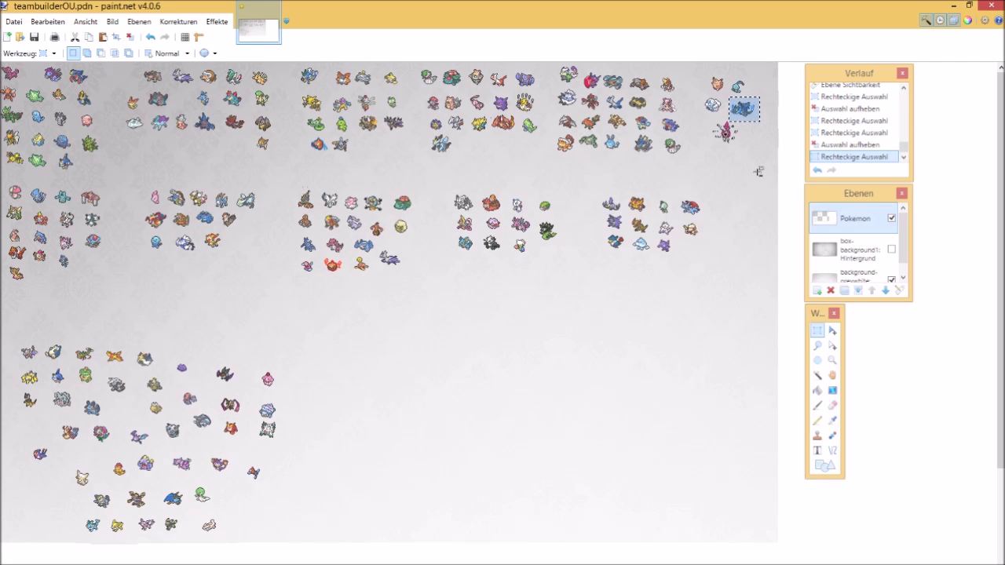
{"action": "key", "text": "ctrl+v"}
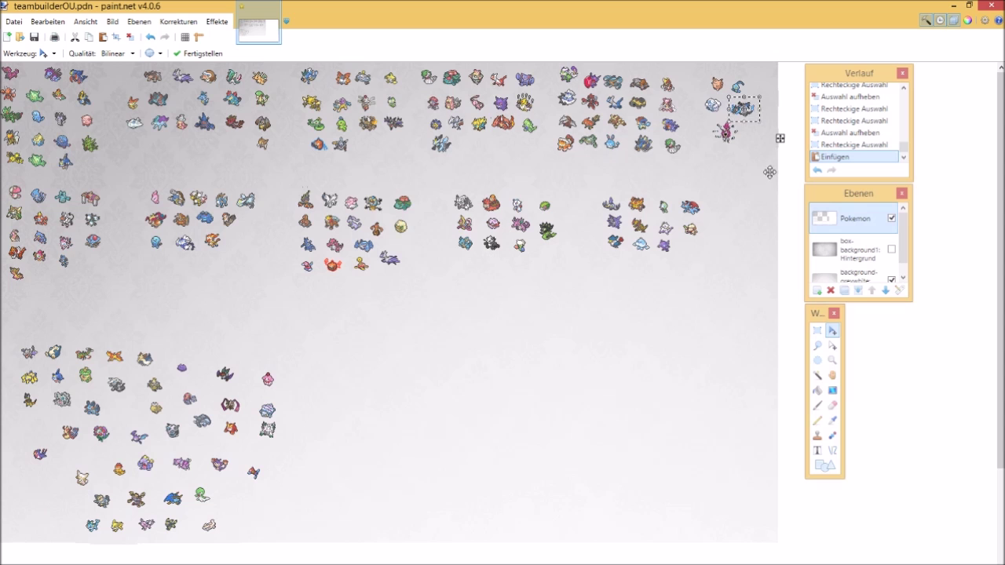
{"action": "left_click_drag", "start_coordinate": [780, 138], "coordinate": [549, 390]}
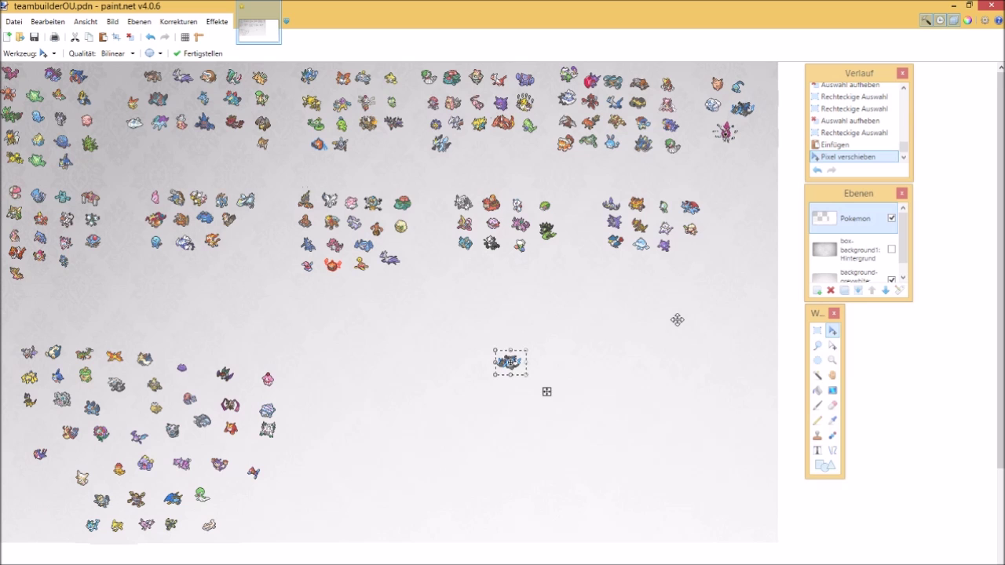
{"action": "key", "text": "s"}
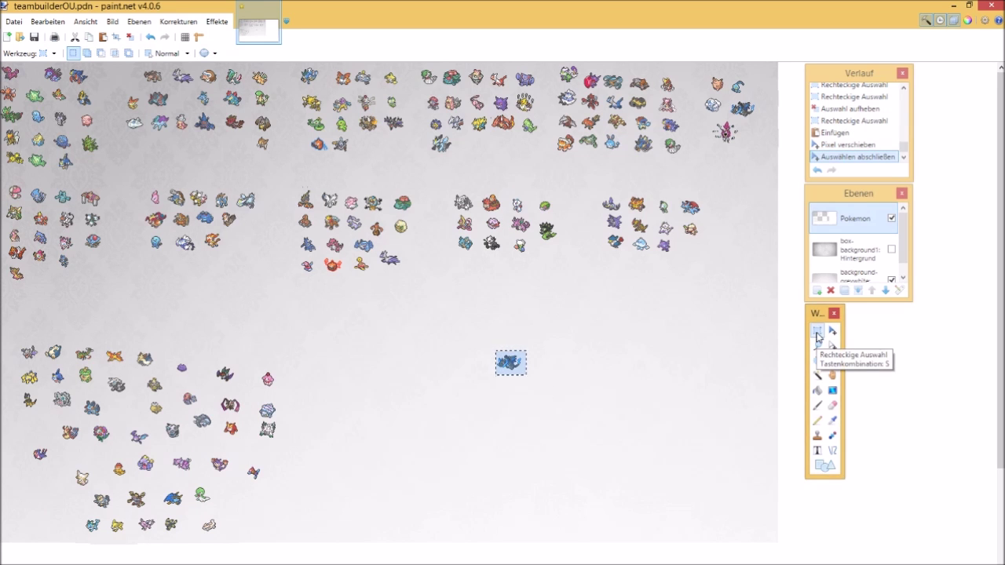
{"action": "left_click_drag", "start_coordinate": [679, 216], "coordinate": [713, 242]}
{"action": "left_click", "coordinate": [707, 235]}
{"action": "left_click", "coordinate": [713, 242]}
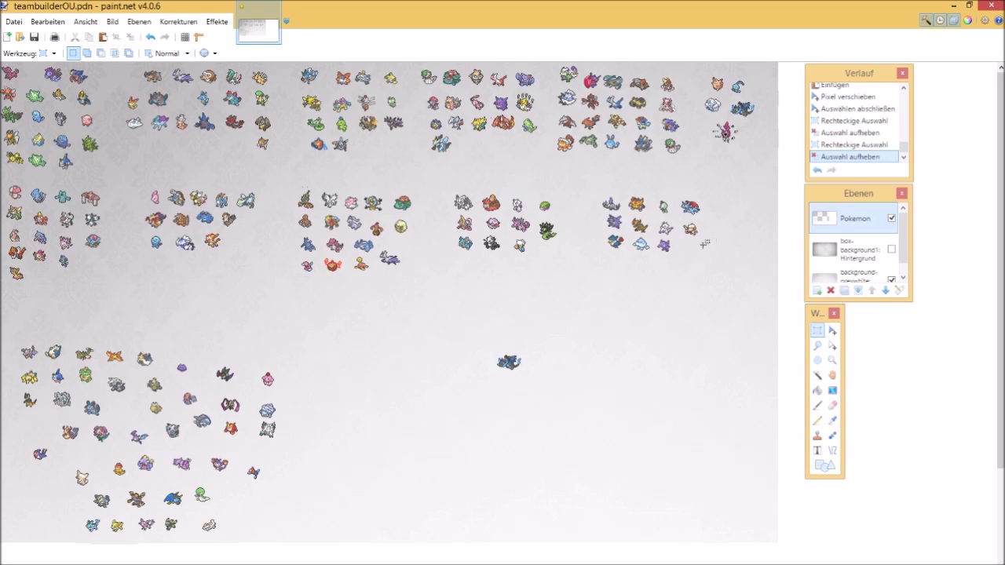
Select the first sprite in the third row of the fifth upper group with a rectangular selection.
{"action": "left_click", "coordinate": [832, 331]}
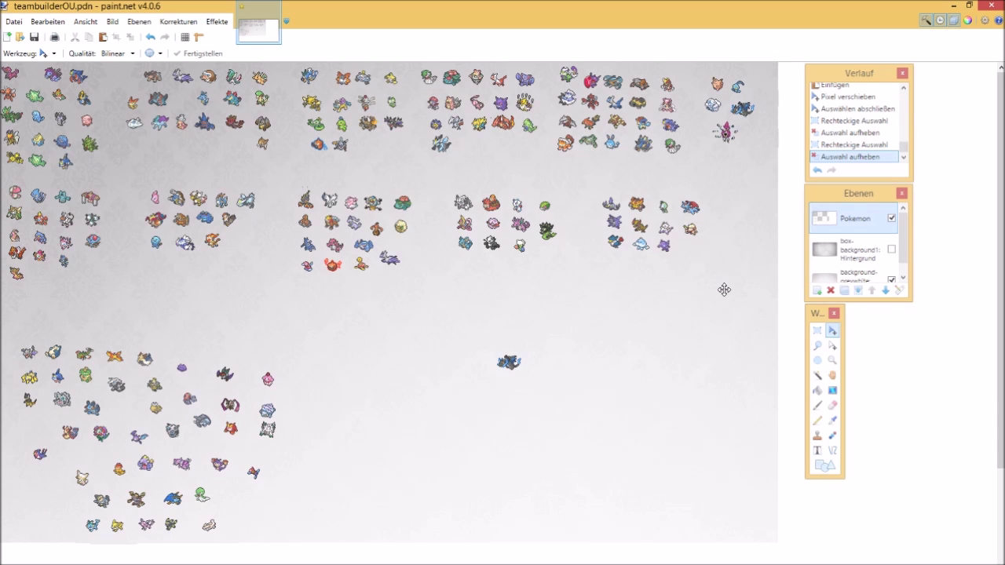
{"action": "key", "text": "s"}
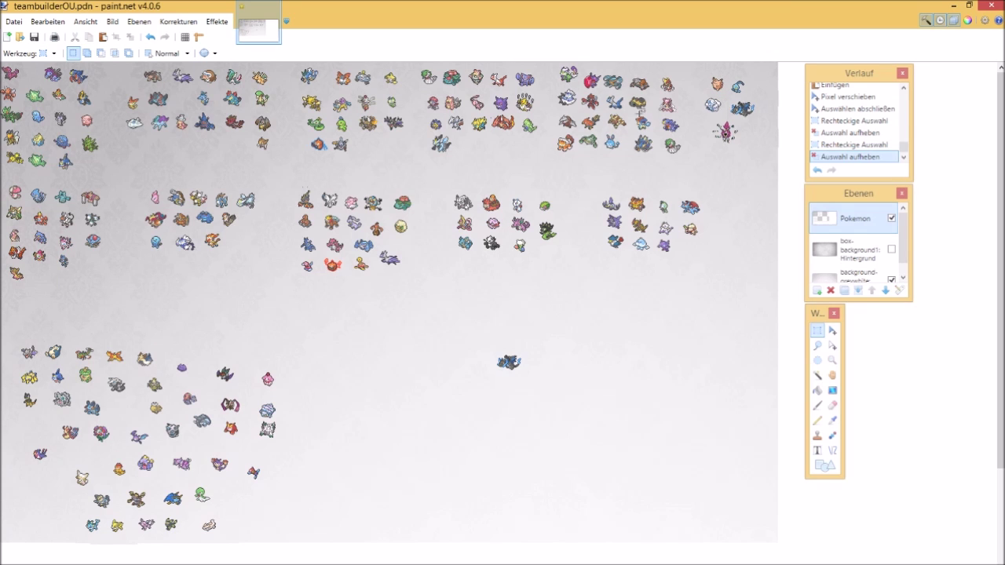
{"action": "mouse_move", "coordinate": [577, 135]}
{"action": "left_mouse_down"}
{"action": "mouse_move", "coordinate": [558, 112]}
{"action": "mouse_move", "coordinate": [580, 134]}
{"action": "left_mouse_up"}
{"action": "left_click", "coordinate": [555, 111]}
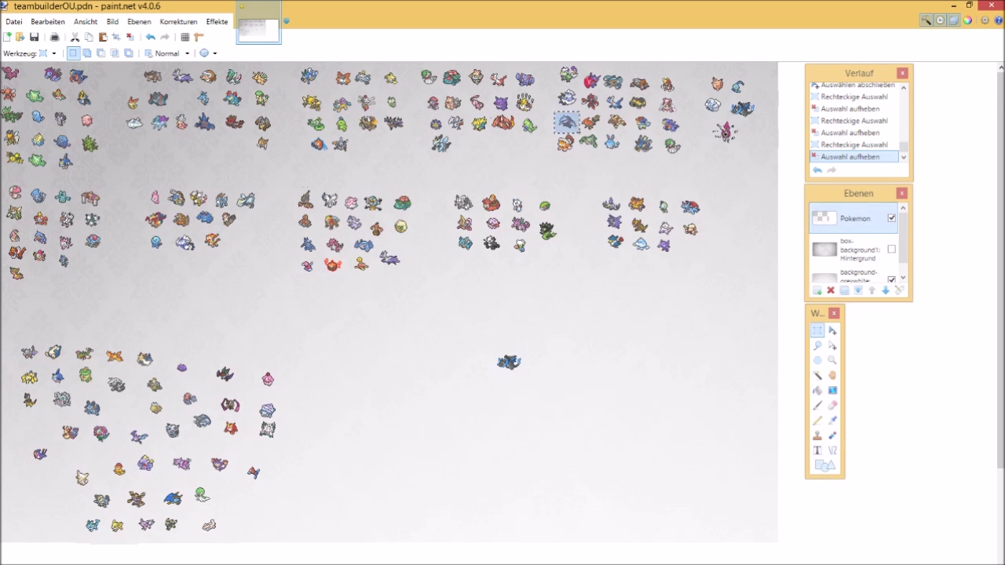